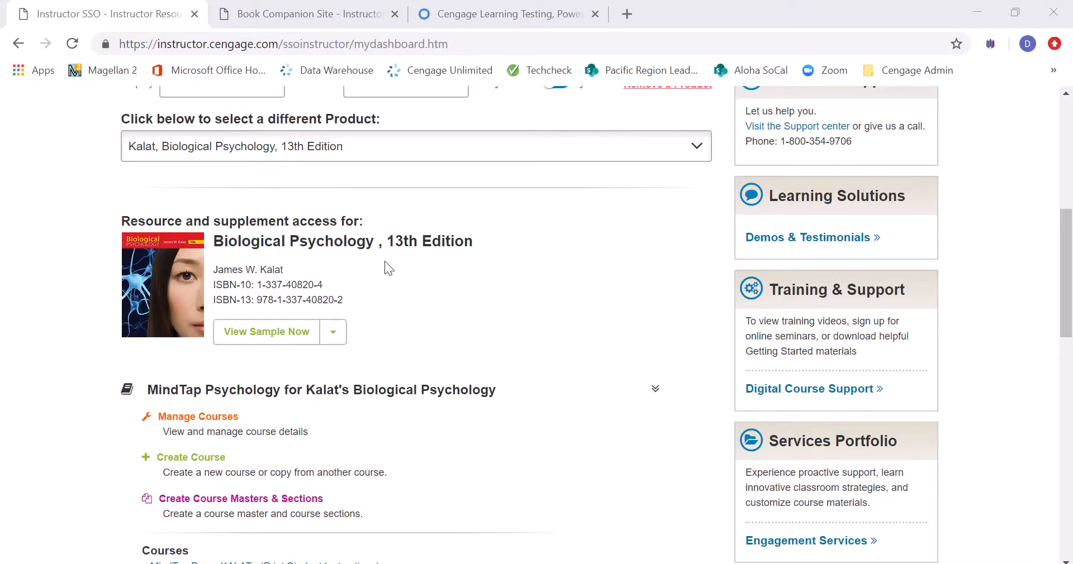
Review the course, companion site and testing links for Biological Psychology, 13th Edition, and switch to the Cognero Test Generator.
scroll(97, 346, "down", 2)
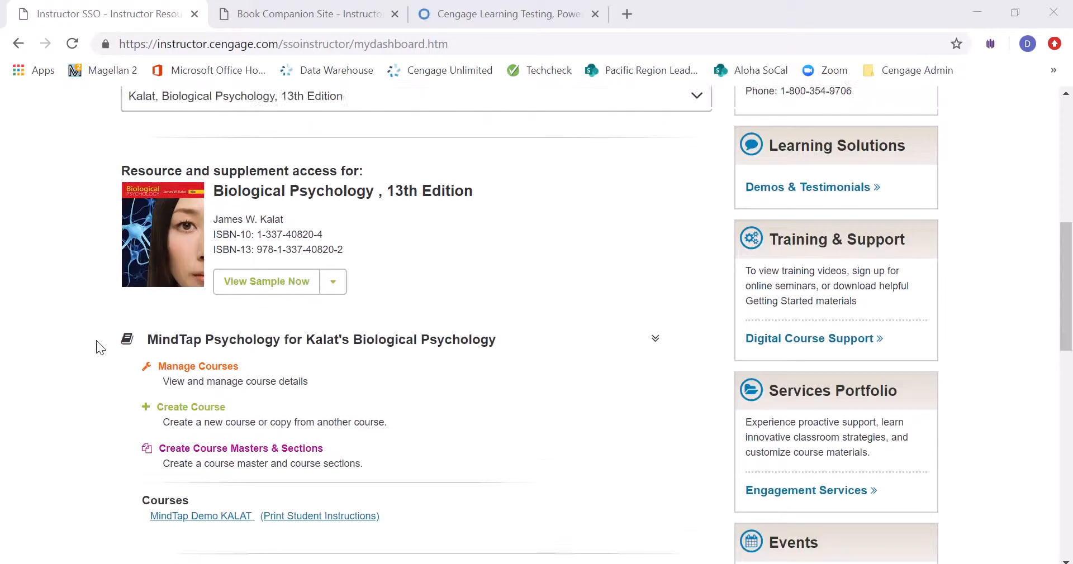
scroll(96, 340, "down", 4)
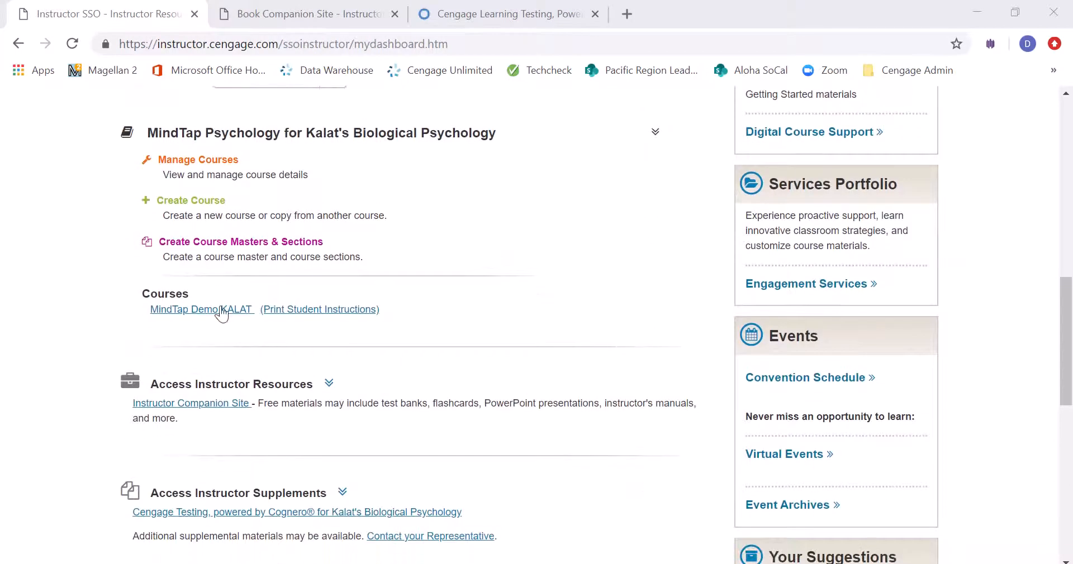
scroll(115, 400, "down", 3)
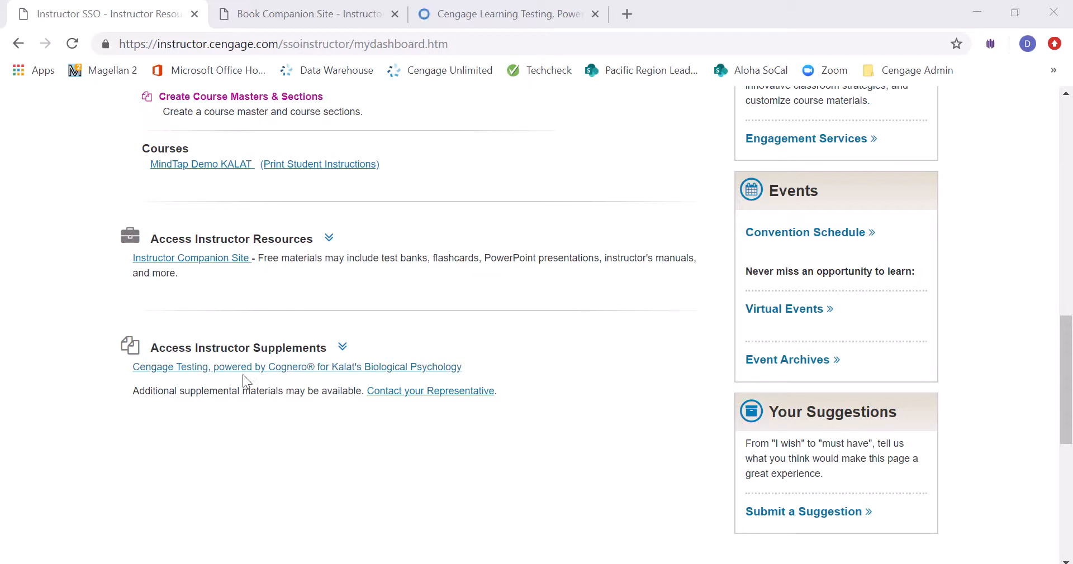
left_click(536, 7)
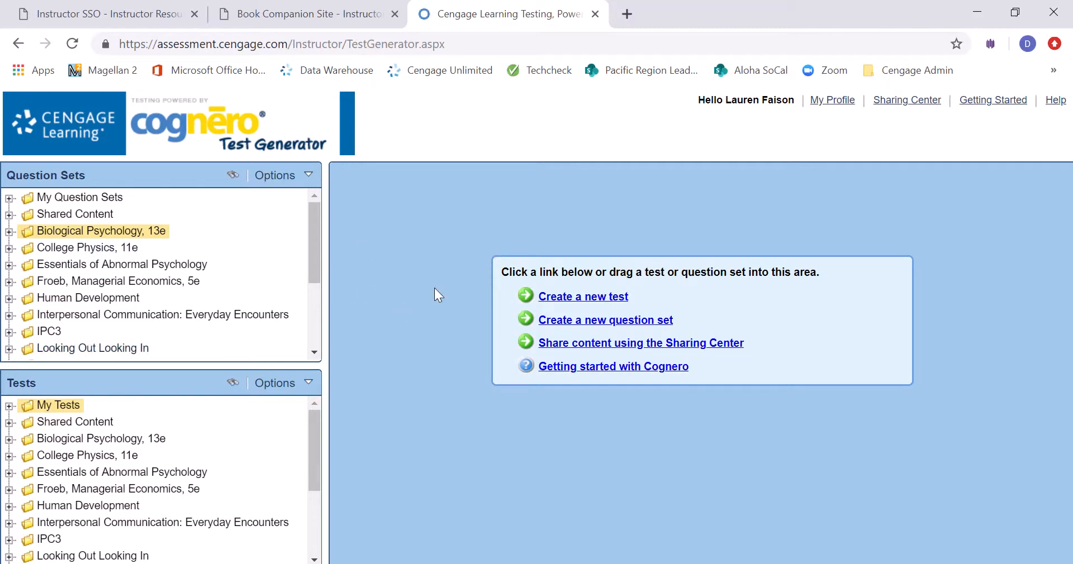
Start a new test and title it "Kalat TEST".
left_click(601, 298)
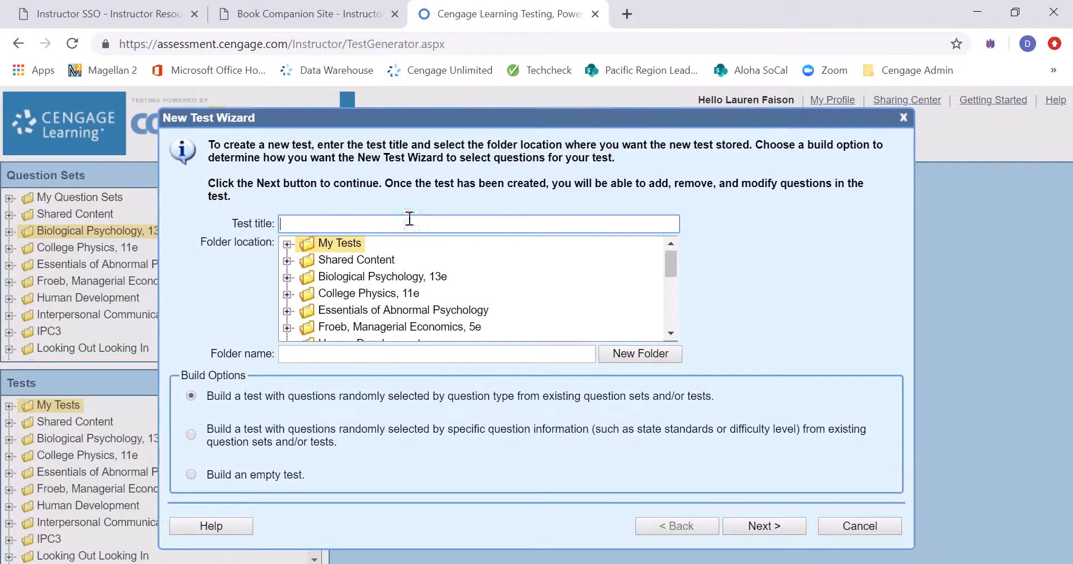
left_click(409, 219)
type("Kalat TEST")
Create a new folder named "Kalat" inside Shared Content as the location for the new test.
left_click(387, 240)
scroll(294, 290, "down", 5)
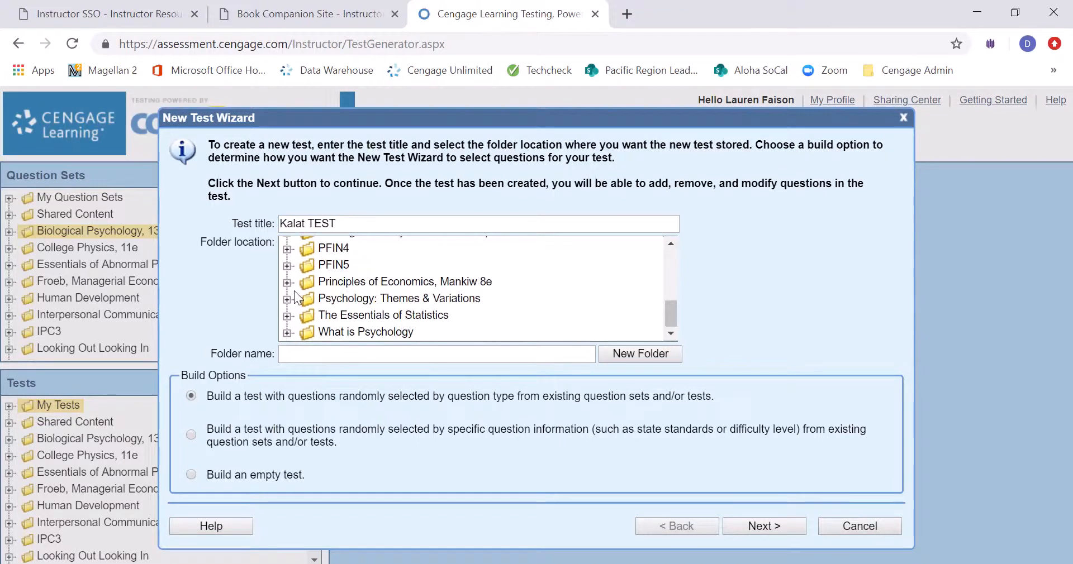
scroll(294, 290, "up", 5)
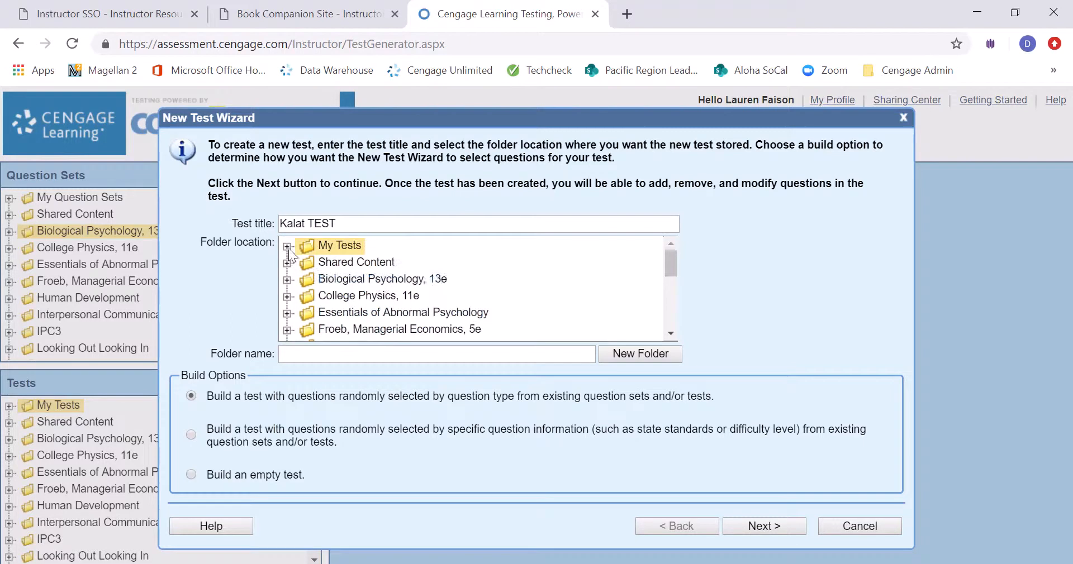
left_click(288, 247)
left_click(287, 247)
left_click(291, 260)
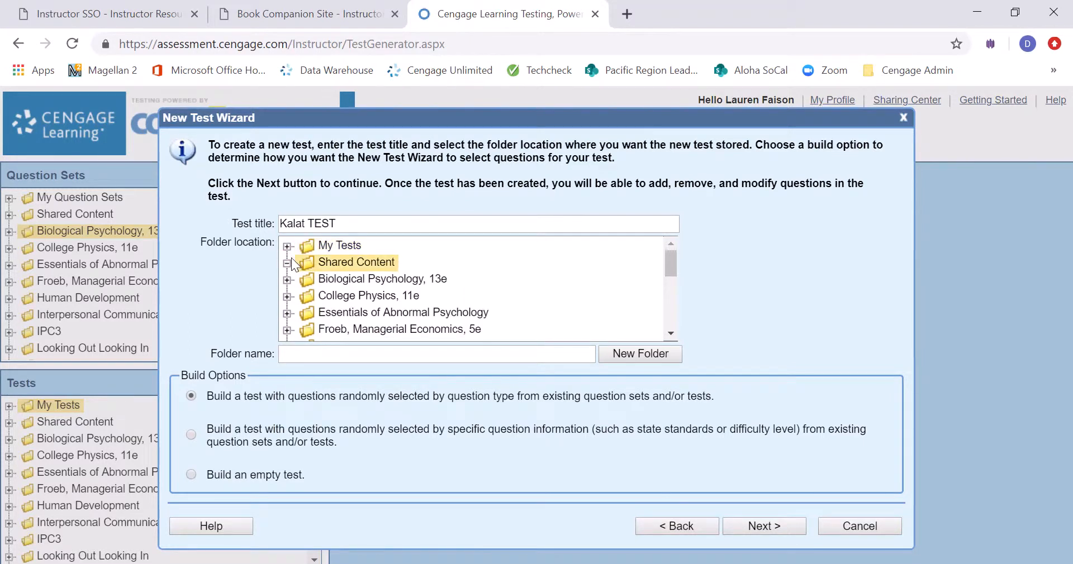
left_click(287, 263)
left_click(653, 357)
left_click(742, 359)
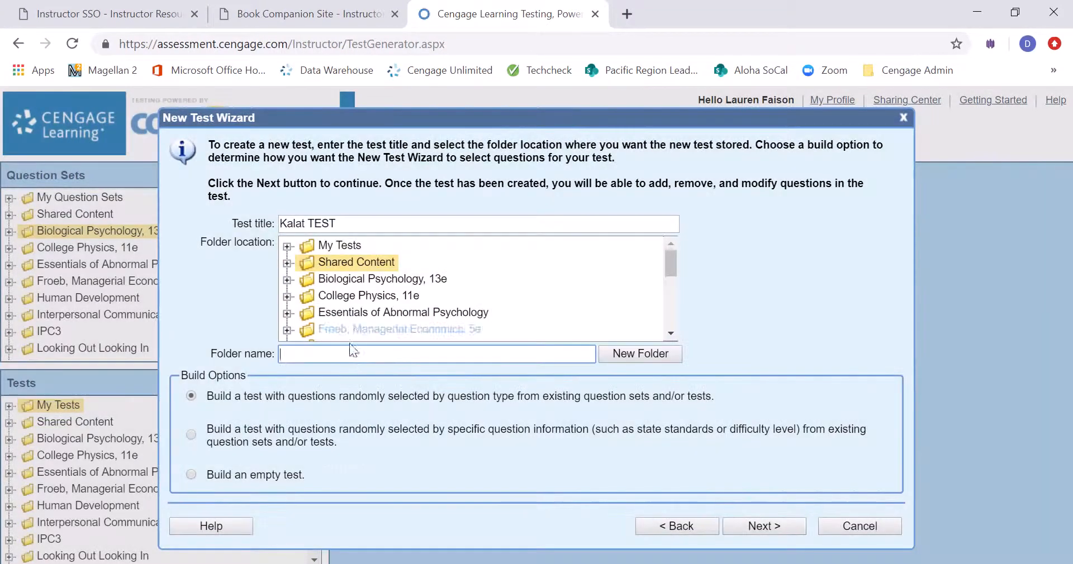
left_click(645, 358)
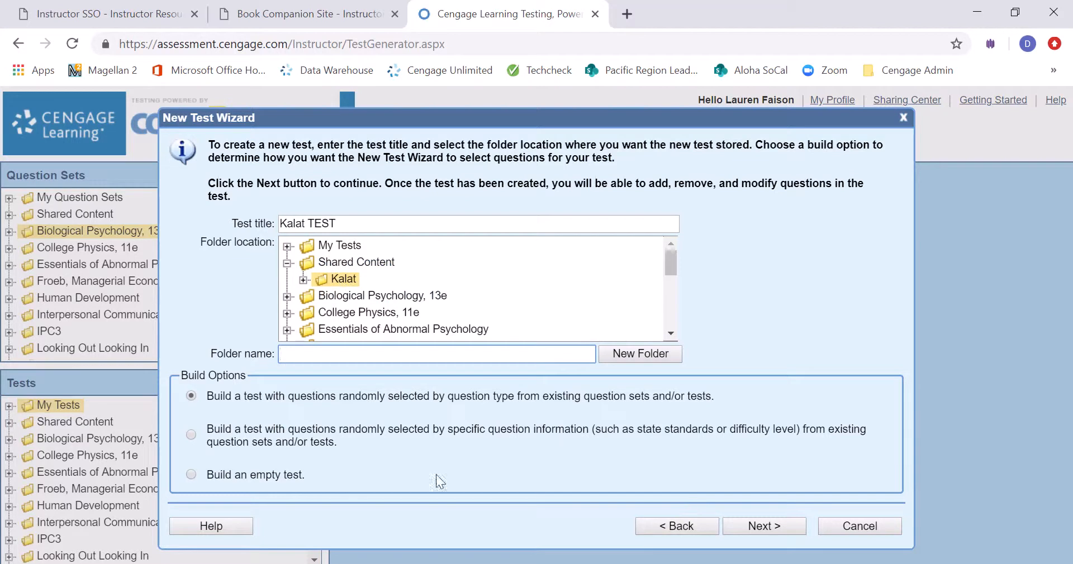
Create the test as an empty one and select Kalat TEST within the Kalat folder of the shared tests.
left_click(192, 474)
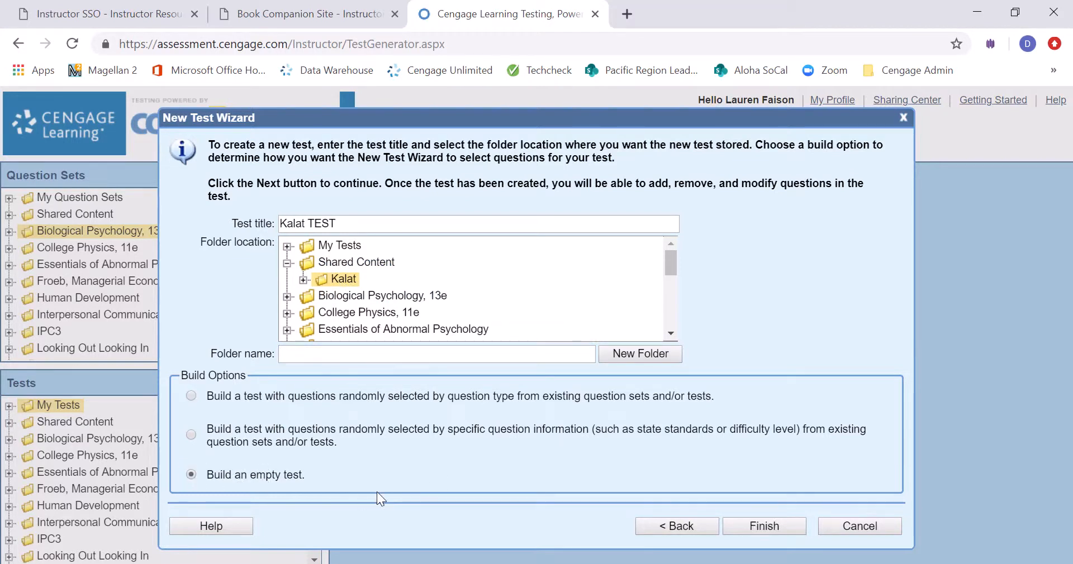
left_click(745, 521)
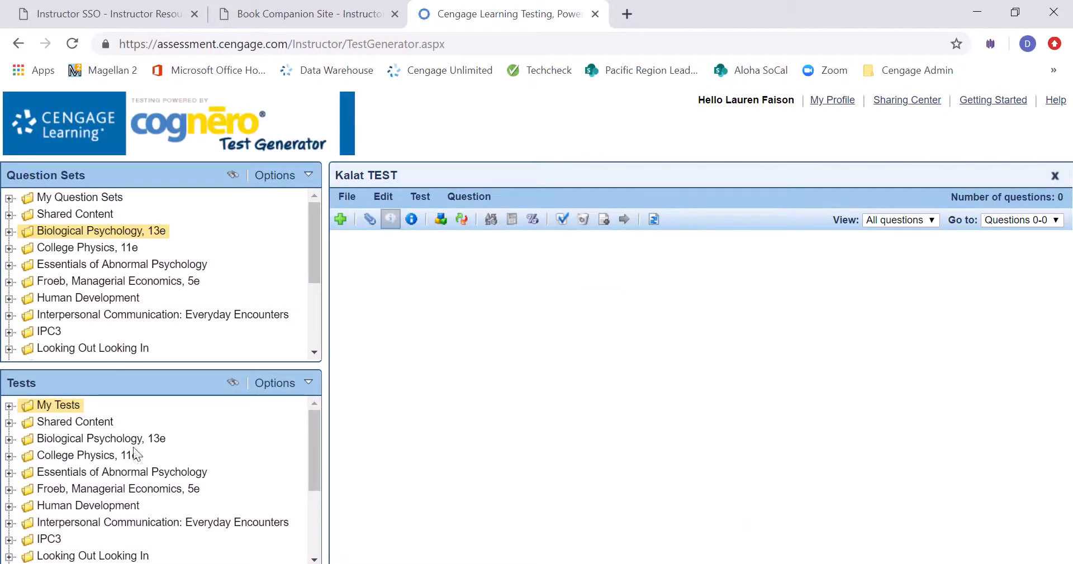
left_click(62, 421)
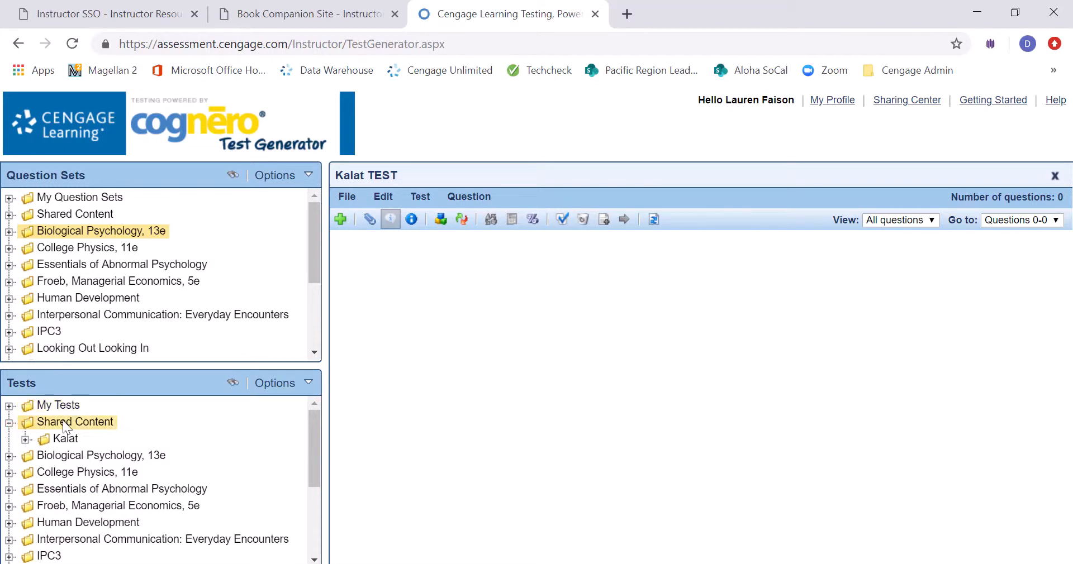
left_click(63, 440)
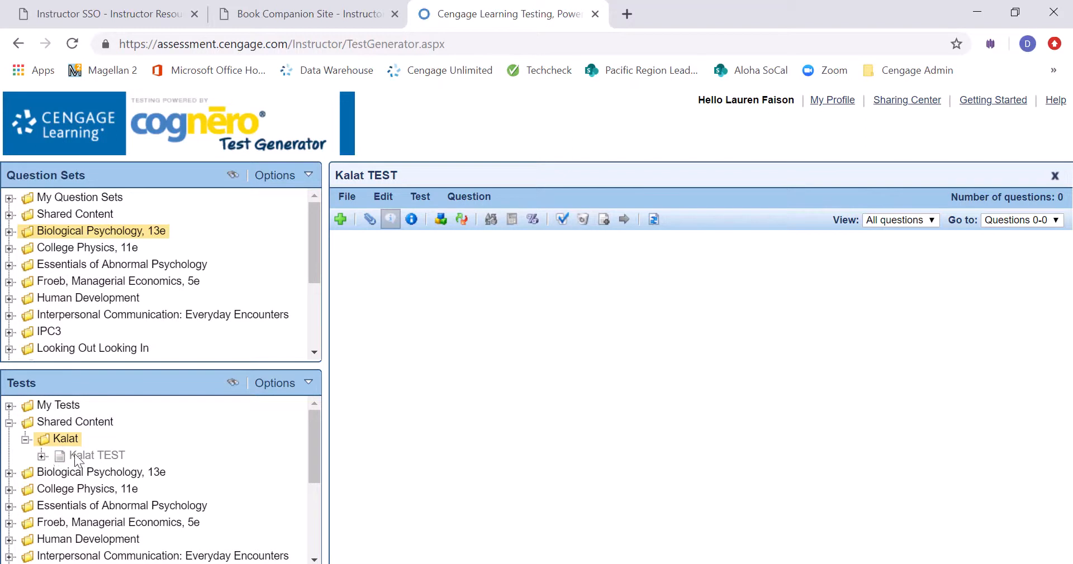
left_click(74, 453)
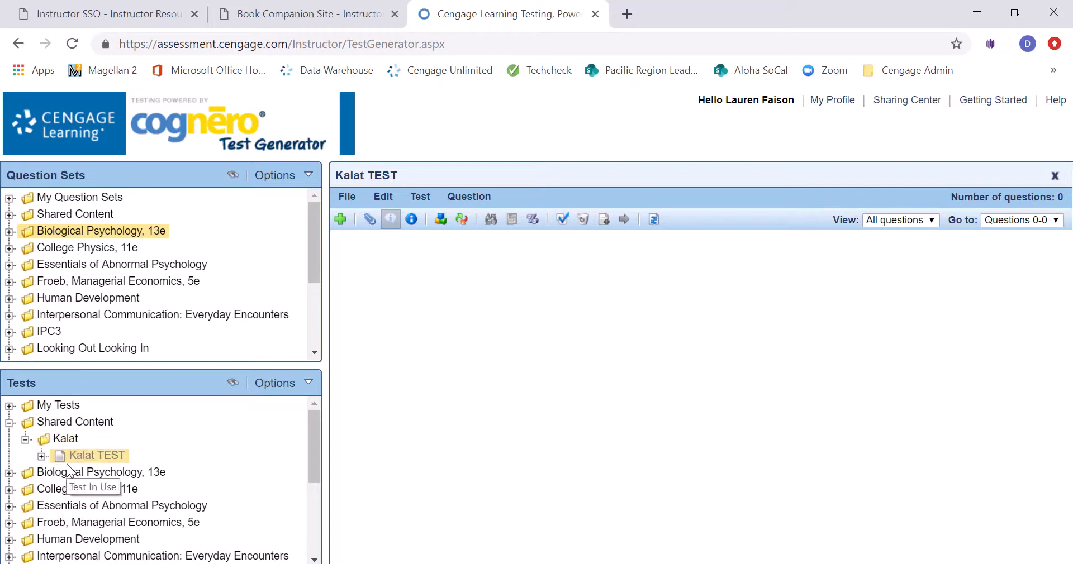
Open the Chapter 01 question set of Biological Psychology, 13e, and display all its questions at once.
left_click(9, 231)
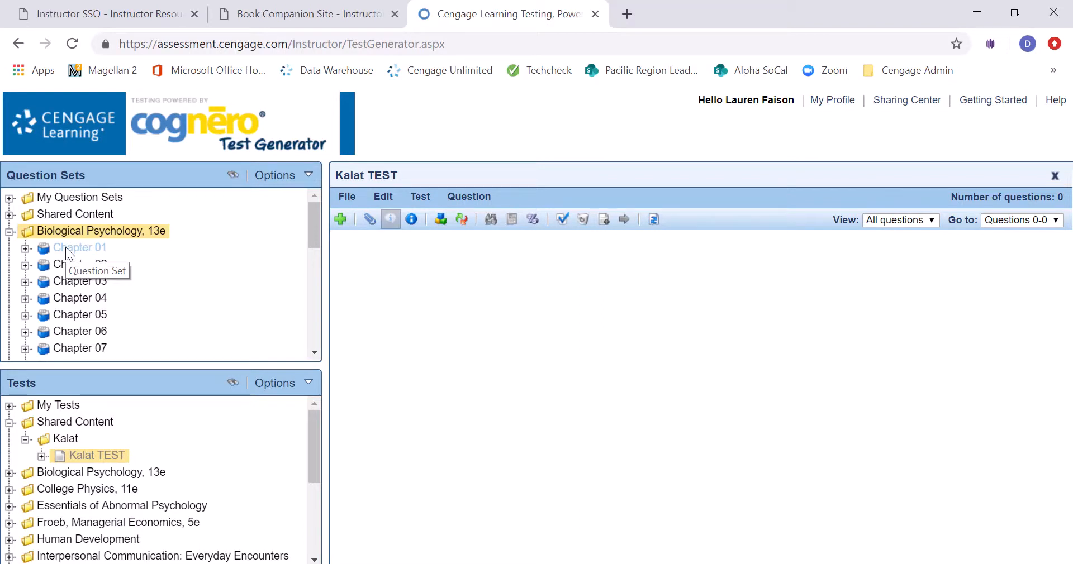
left_click_drag(79, 250, 688, 420)
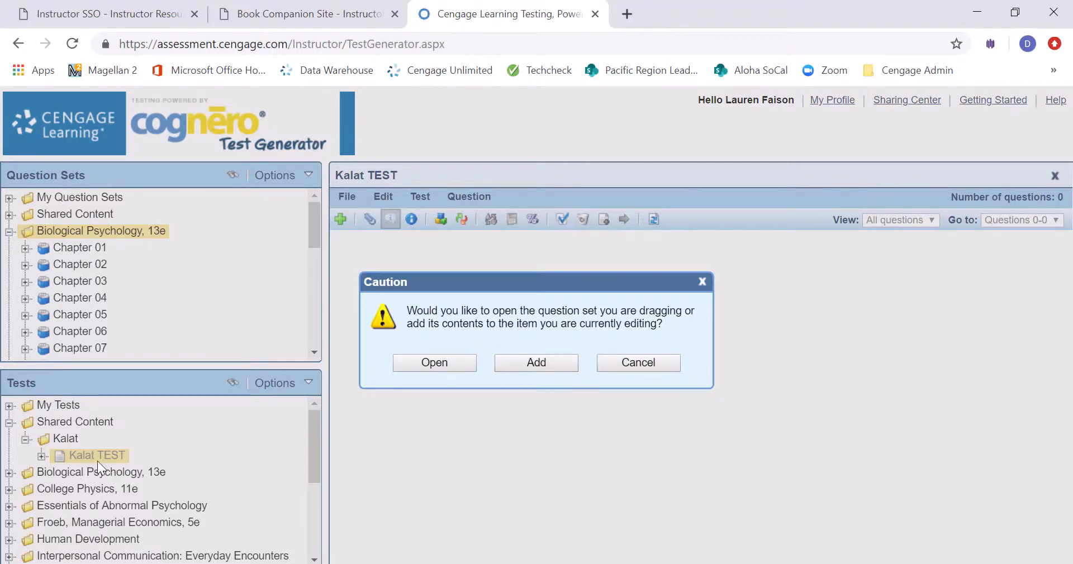
left_click(434, 362)
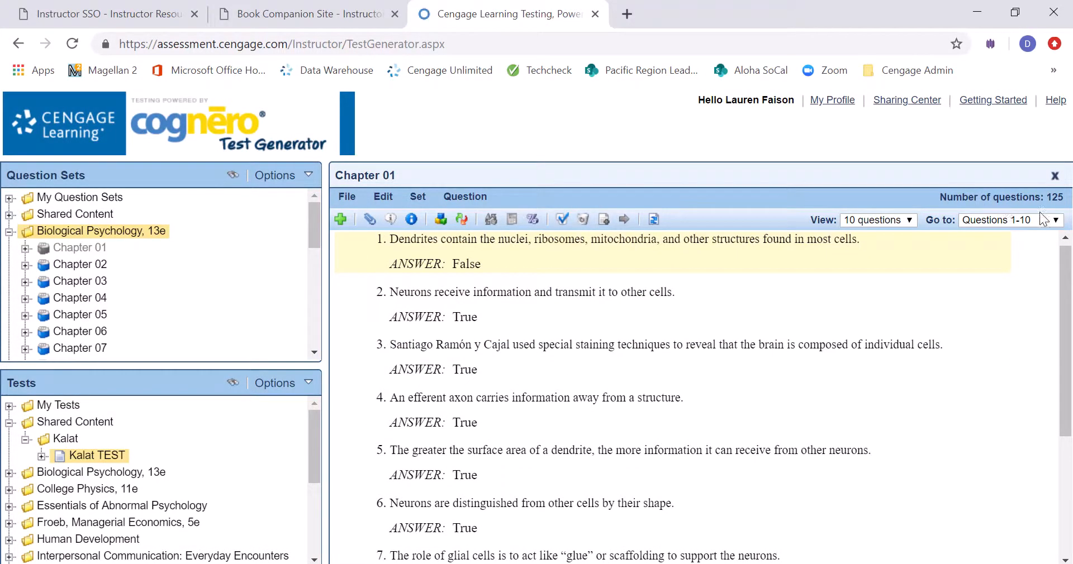
left_click(894, 223)
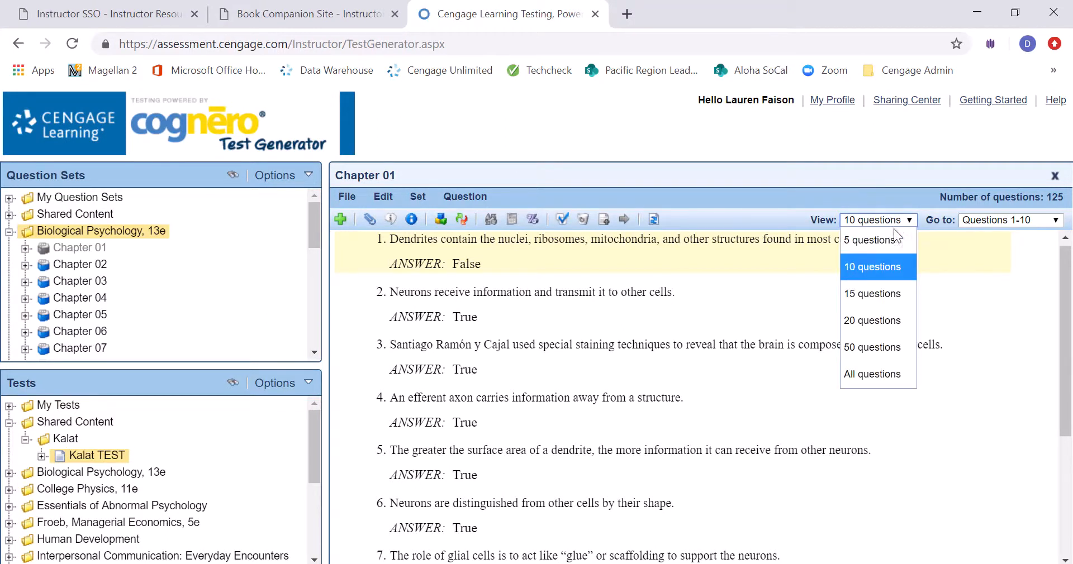
left_click(877, 374)
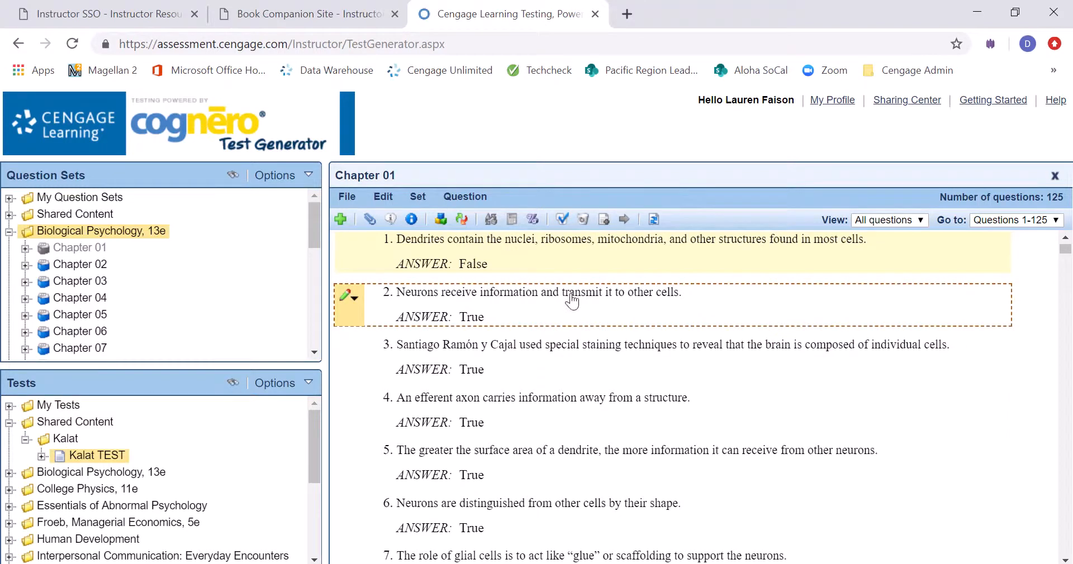
Add questions 20, 2 and 5 from Chapter 01 to Kalat TEST.
scroll(507, 410, "down", 20)
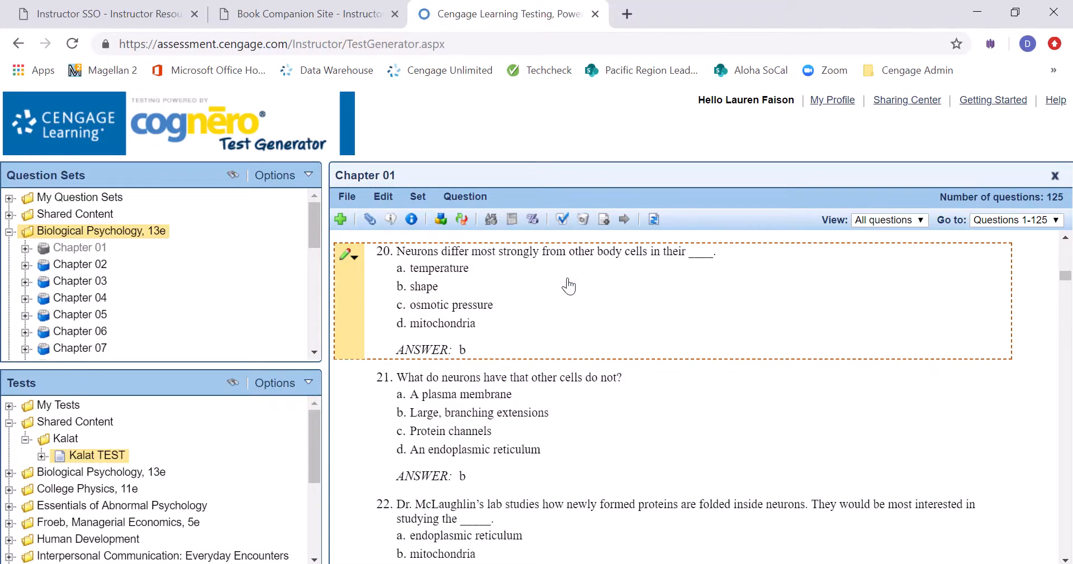
left_click_drag(568, 286, 97, 452)
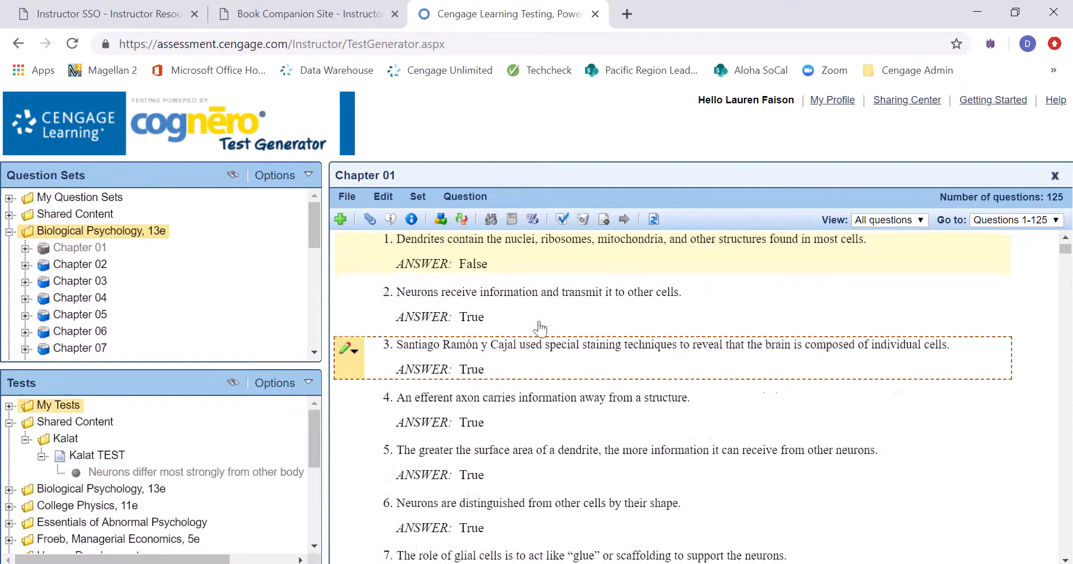
left_click_drag(536, 313, 96, 461)
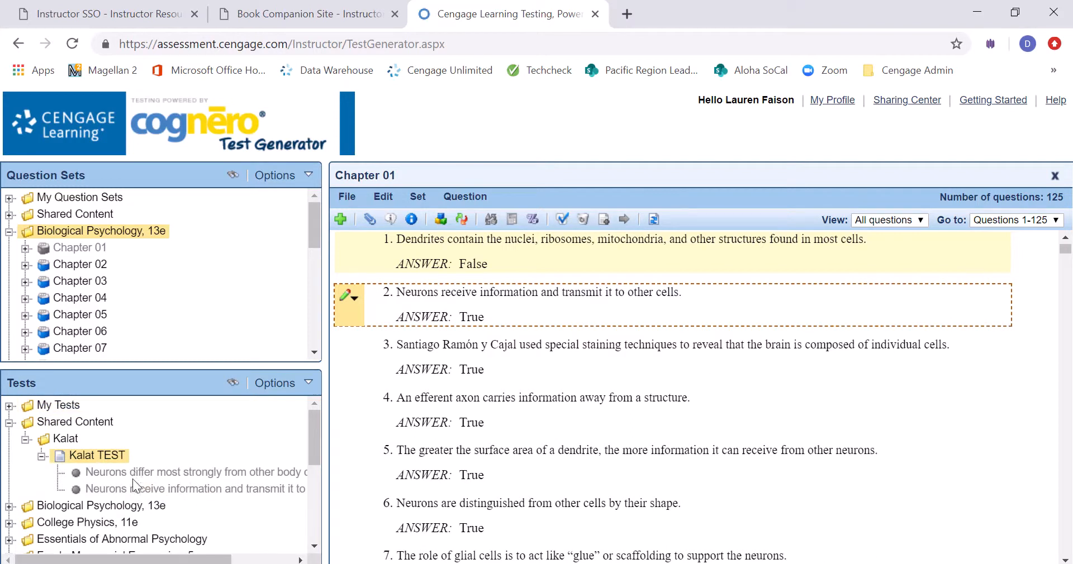
left_click_drag(510, 464, 92, 460)
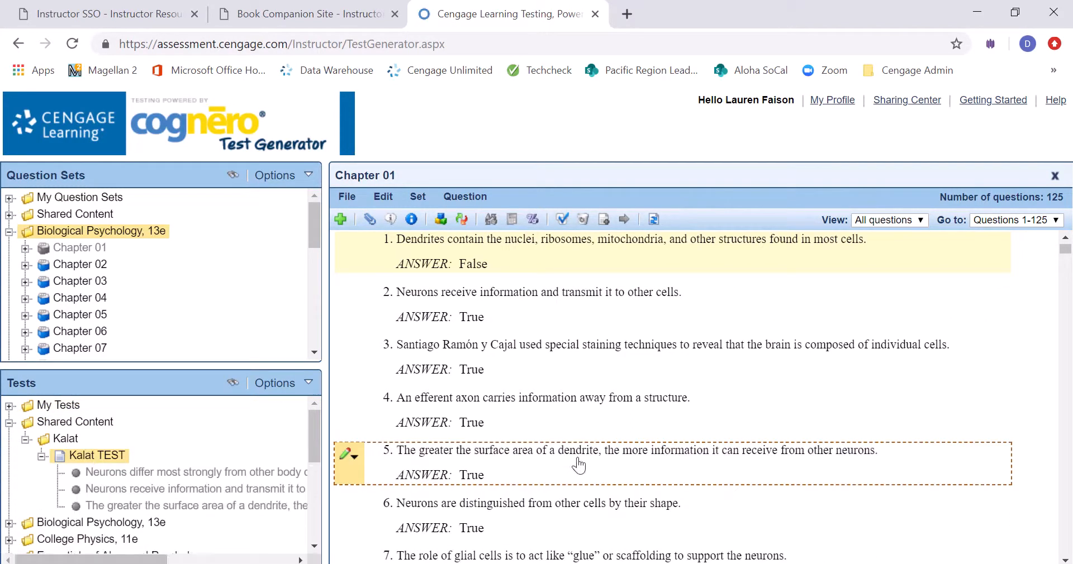
Add questions 25, 26 and 29 from Chapter 01 to Kalat TEST.
scroll(579, 465, "down", 20)
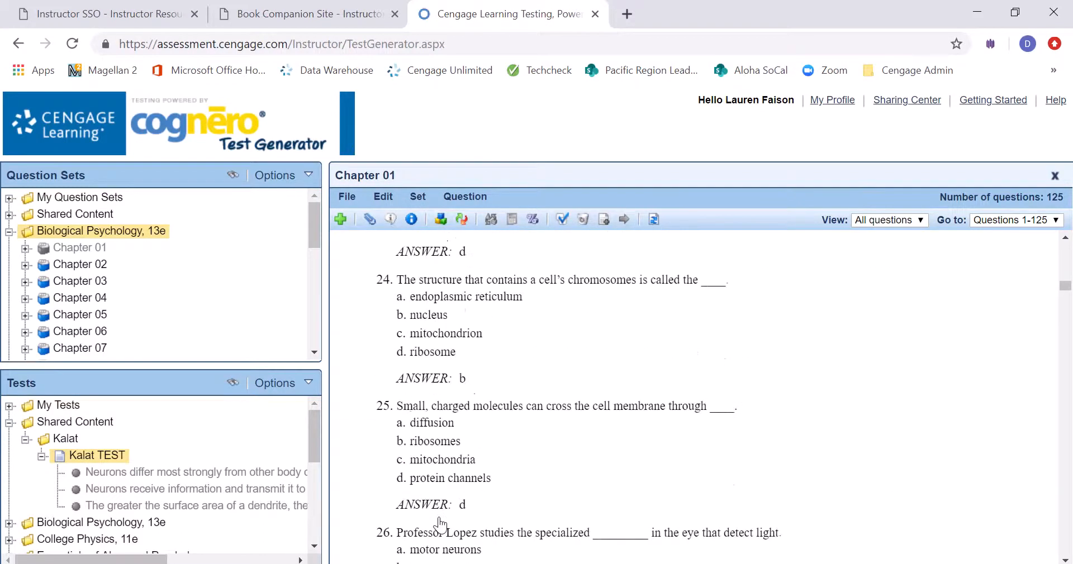
left_click_drag(514, 383, 101, 460)
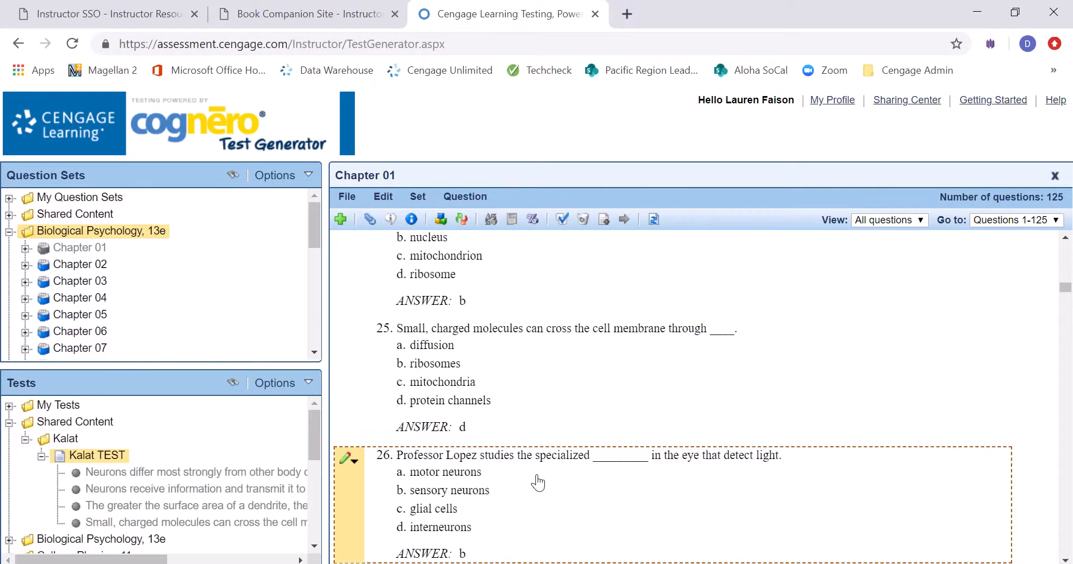
left_click_drag(537, 480, 102, 455)
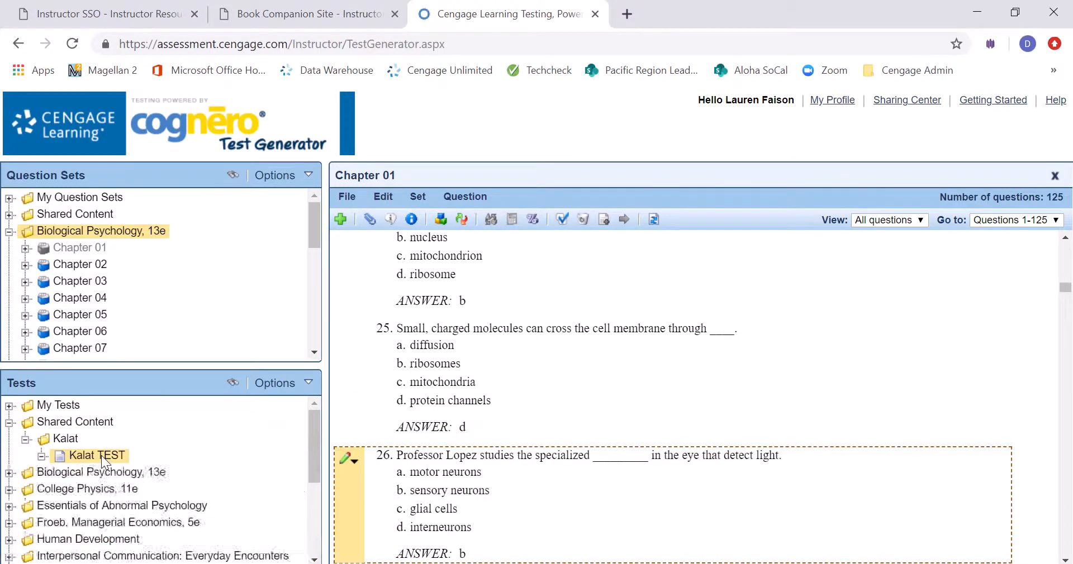
scroll(612, 433, "down", 10)
left_click_drag(615, 454, 113, 462)
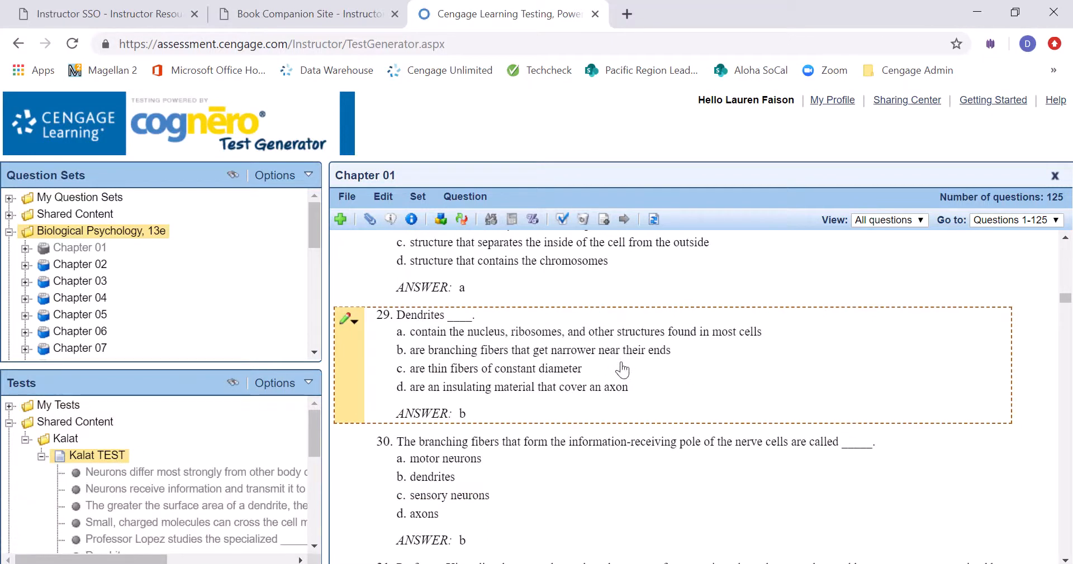
Close Chapter 01, open the Chapter 02 question set, and display all its questions.
left_click(1054, 179)
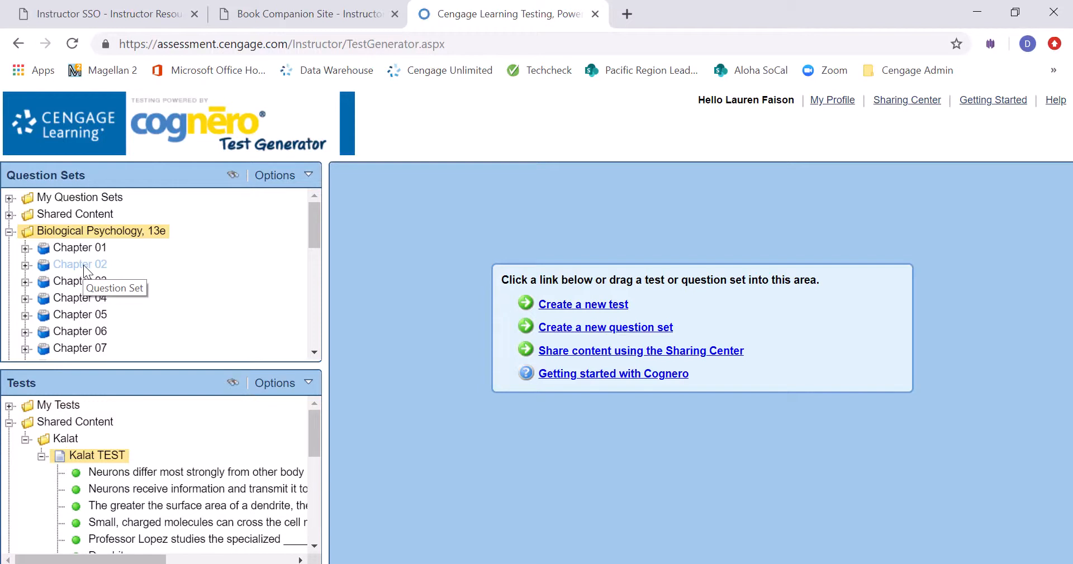
left_click_drag(84, 266, 638, 224)
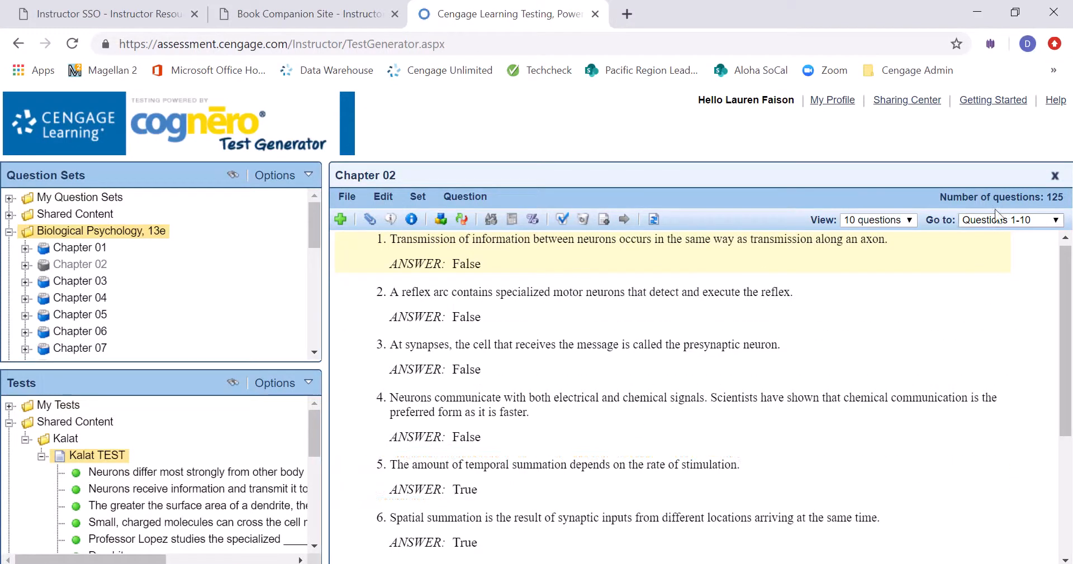
left_click(913, 219)
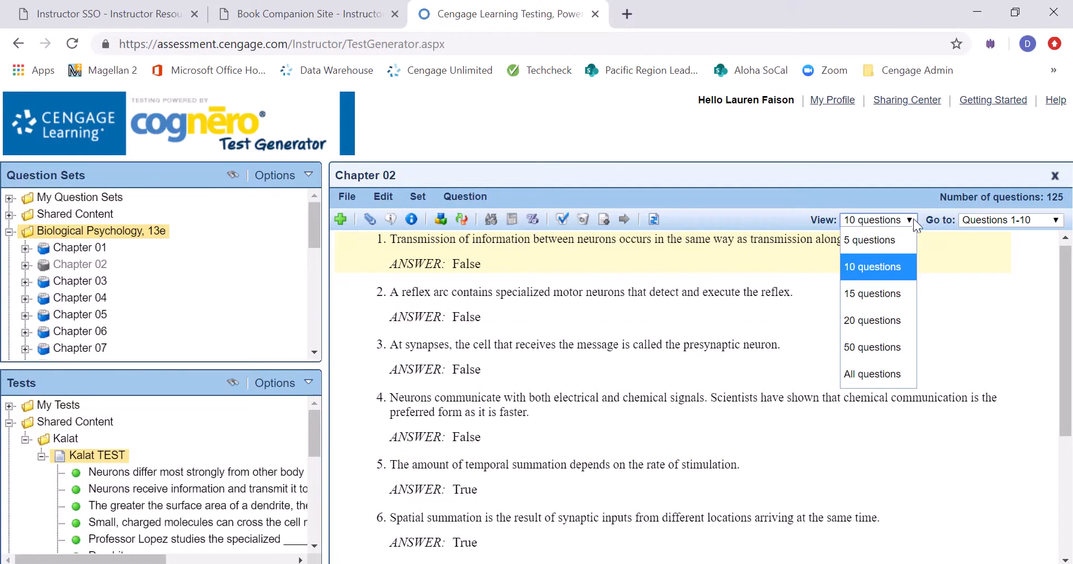
left_click(866, 378)
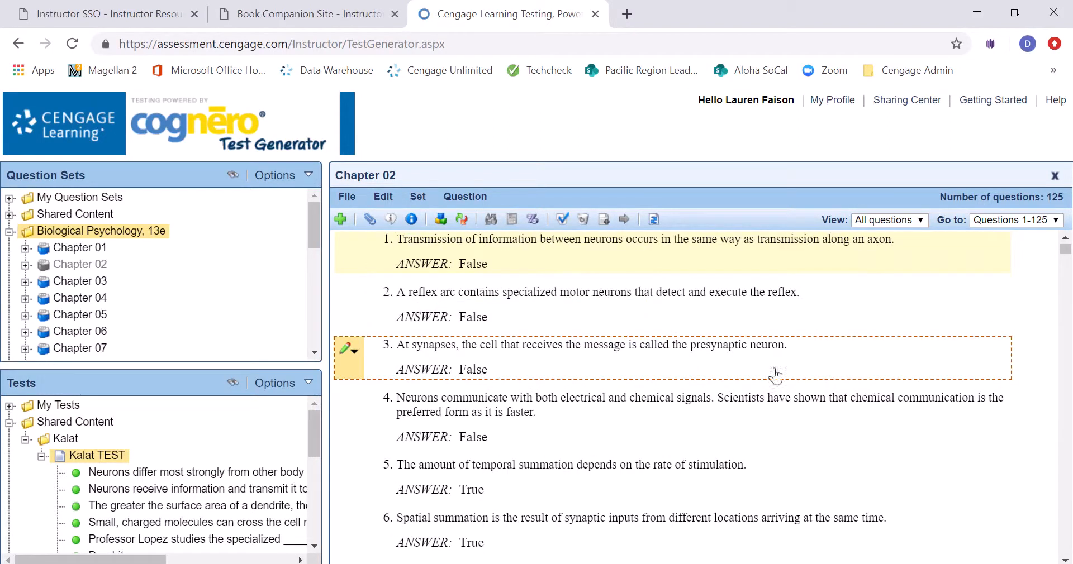
Add questions 2, 5, 25 and 26 from Chapter 02 to Kalat TEST.
left_click_drag(583, 297, 109, 460)
left_click_drag(504, 491, 109, 461)
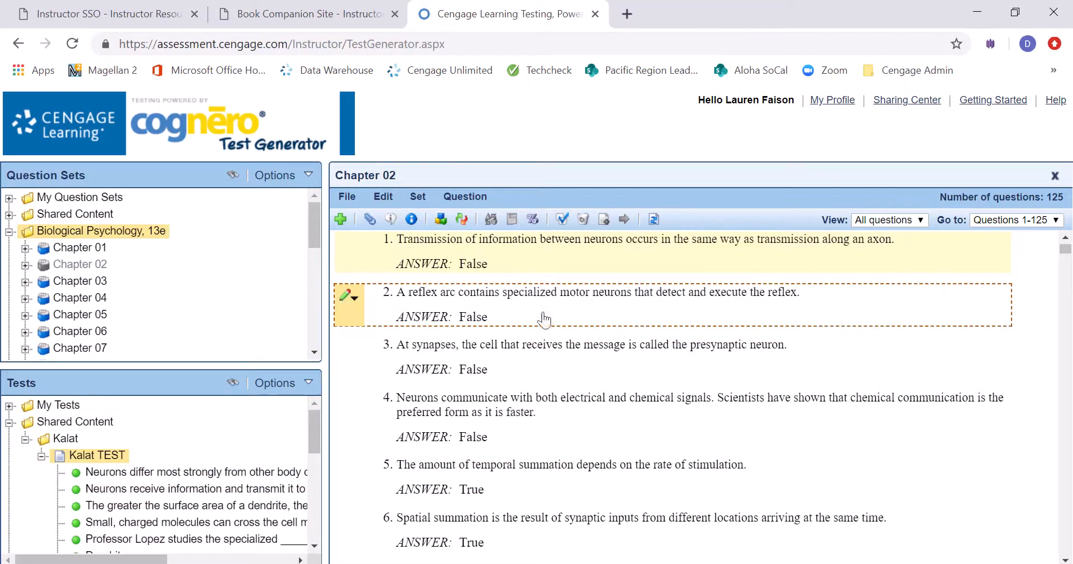
scroll(519, 453, "down", 7)
scroll(519, 453, "down", 20)
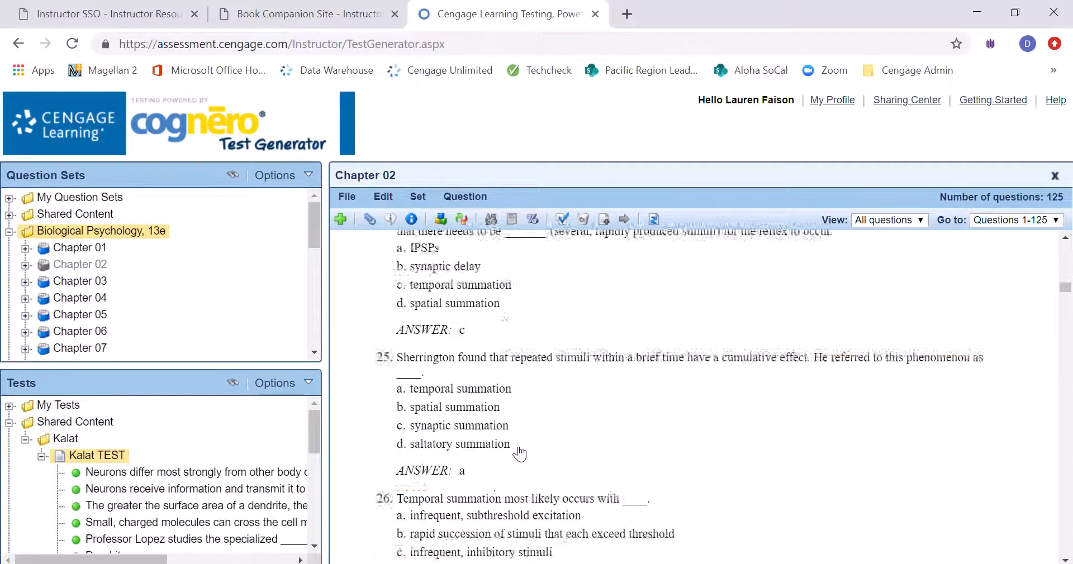
left_click(534, 353)
left_click_drag(534, 353, 112, 458)
left_click_drag(534, 462, 102, 474)
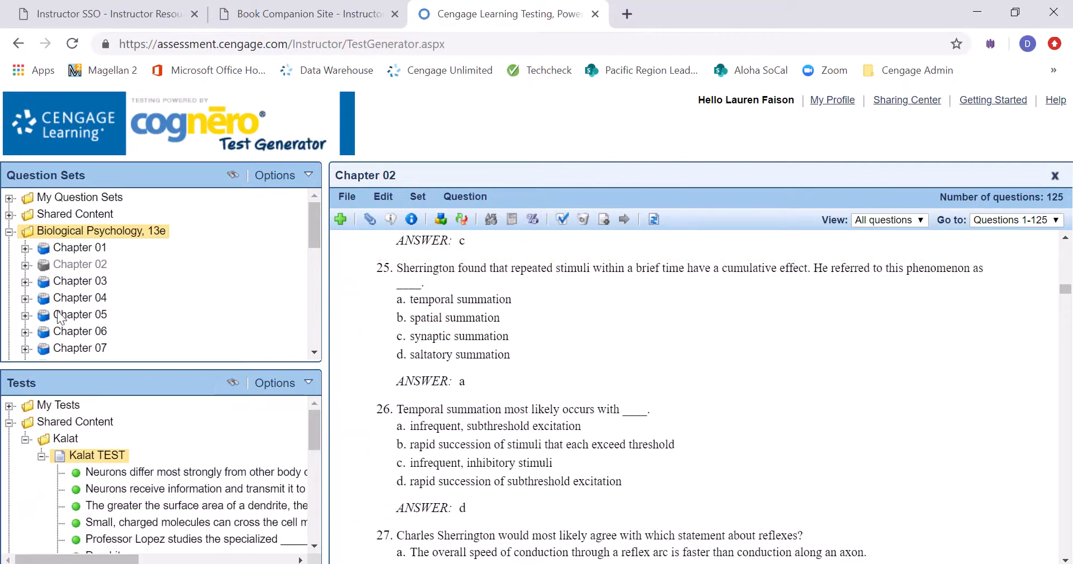
Close Chapter 02, open Kalat TEST in the work area, and display all its questions.
left_click(1054, 177)
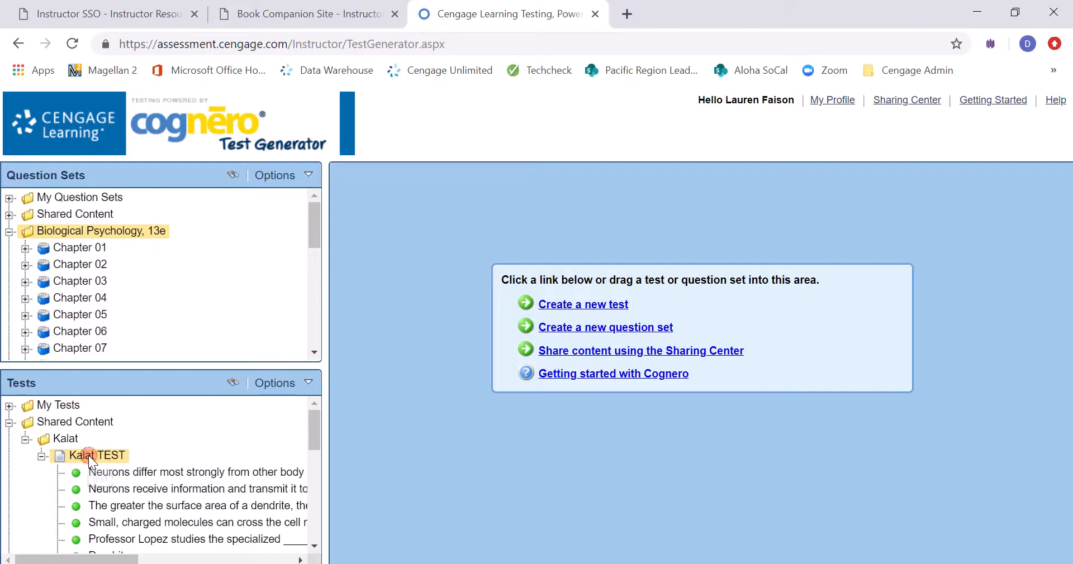
left_click_drag(180, 413, 682, 252)
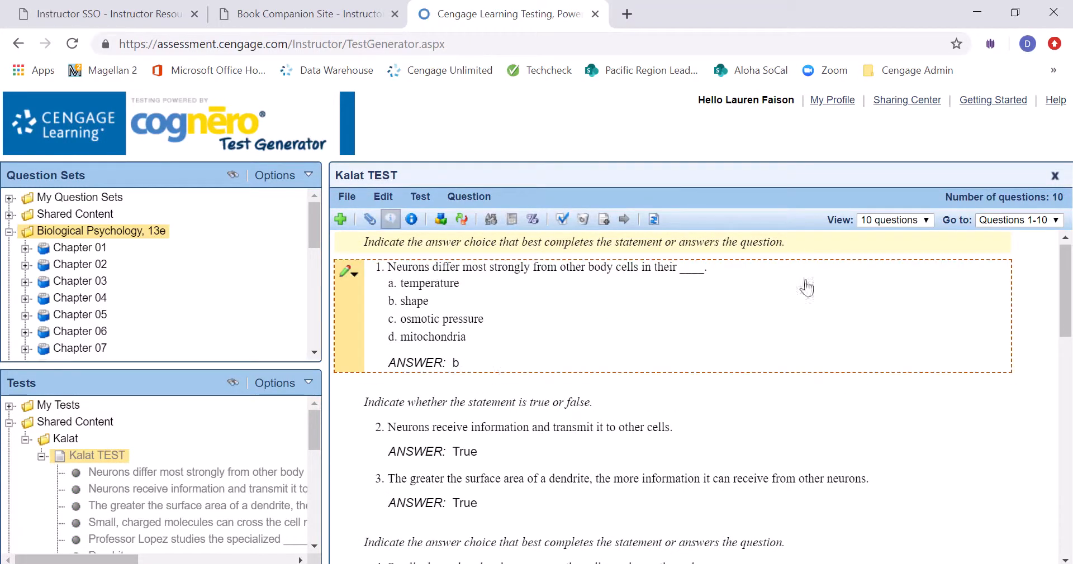
scroll(785, 314, "down", 2)
scroll(786, 317, "down", 10)
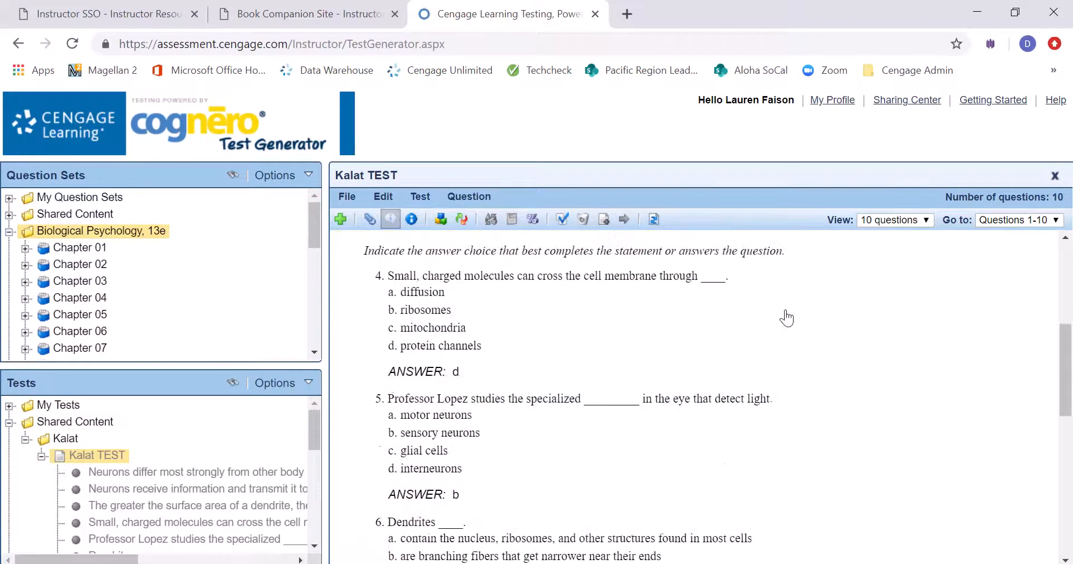
scroll(786, 318, "up", 12)
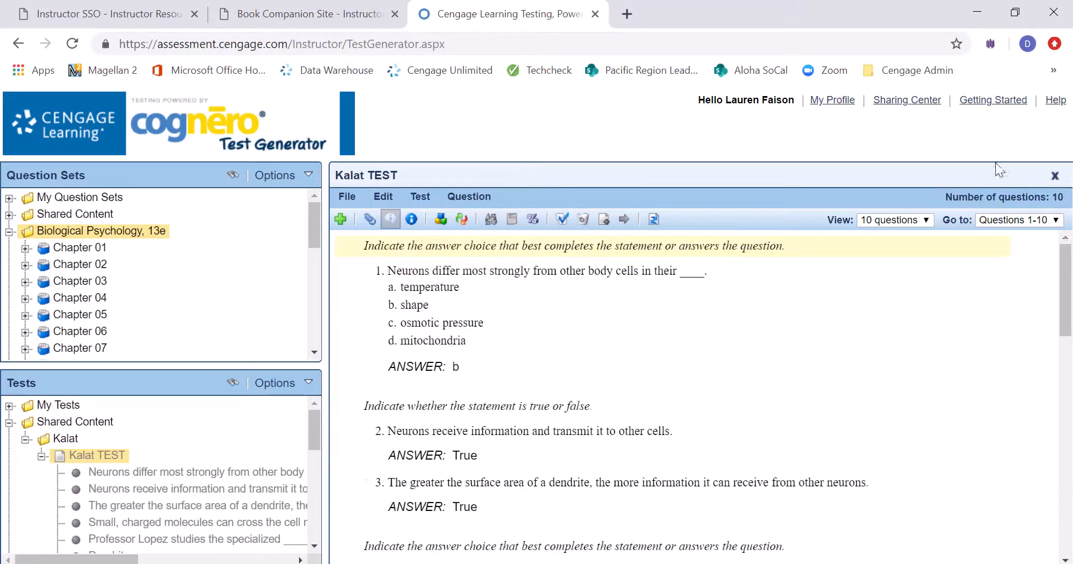
left_click(921, 221)
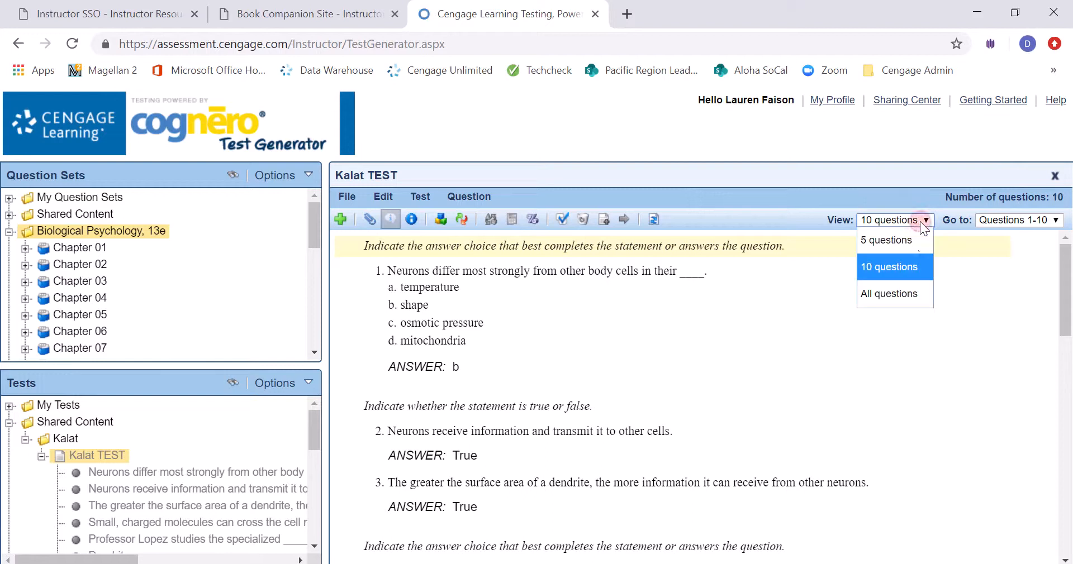
left_click(894, 293)
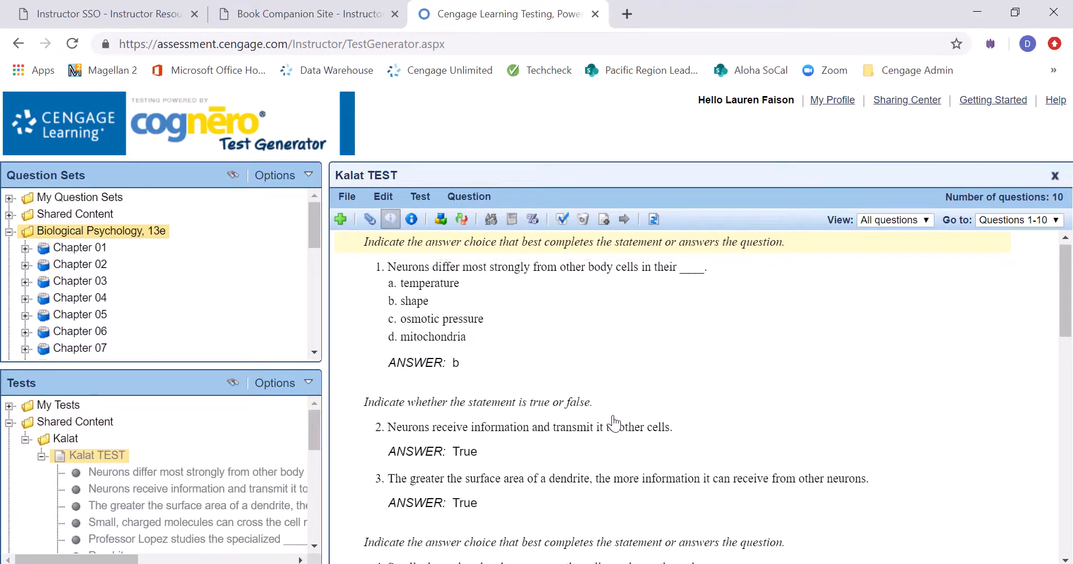
Delete question 7, the true/false question about a reflex arc, from Kalat TEST.
scroll(613, 422, "down", 3)
scroll(613, 423, "down", 10)
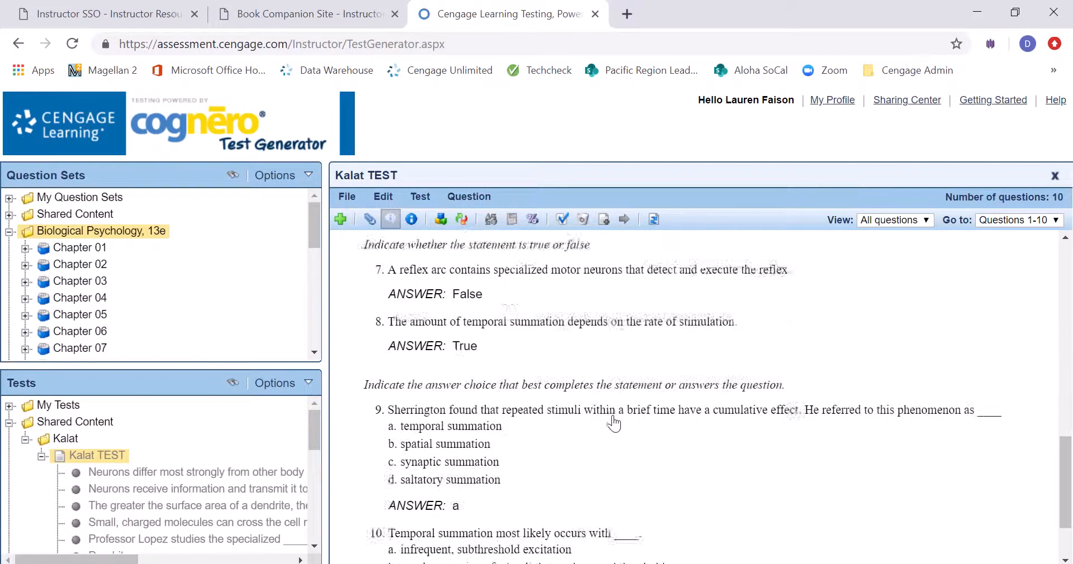
scroll(613, 423, "up", 3)
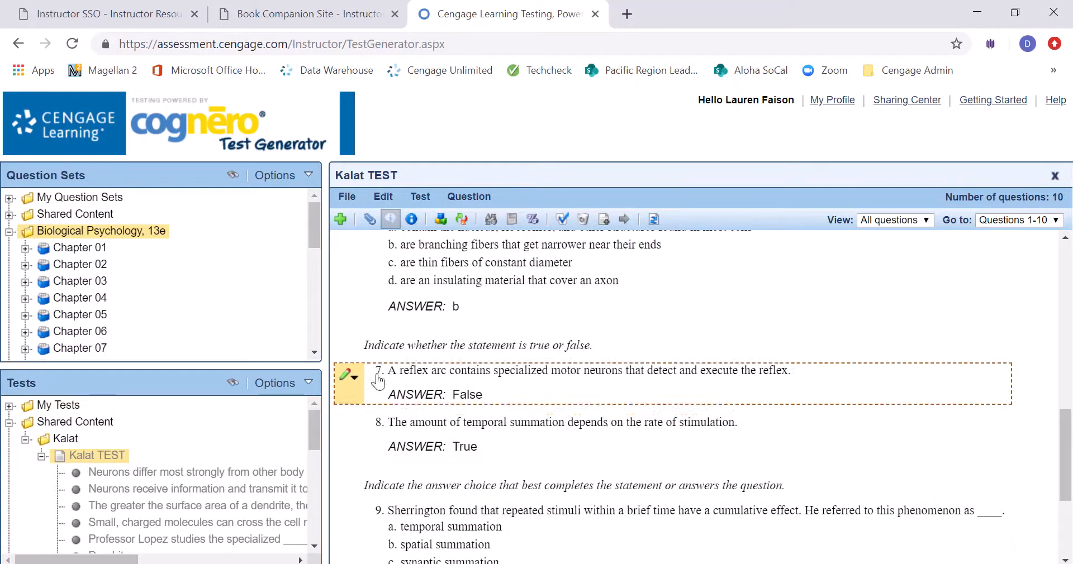
left_click(355, 378)
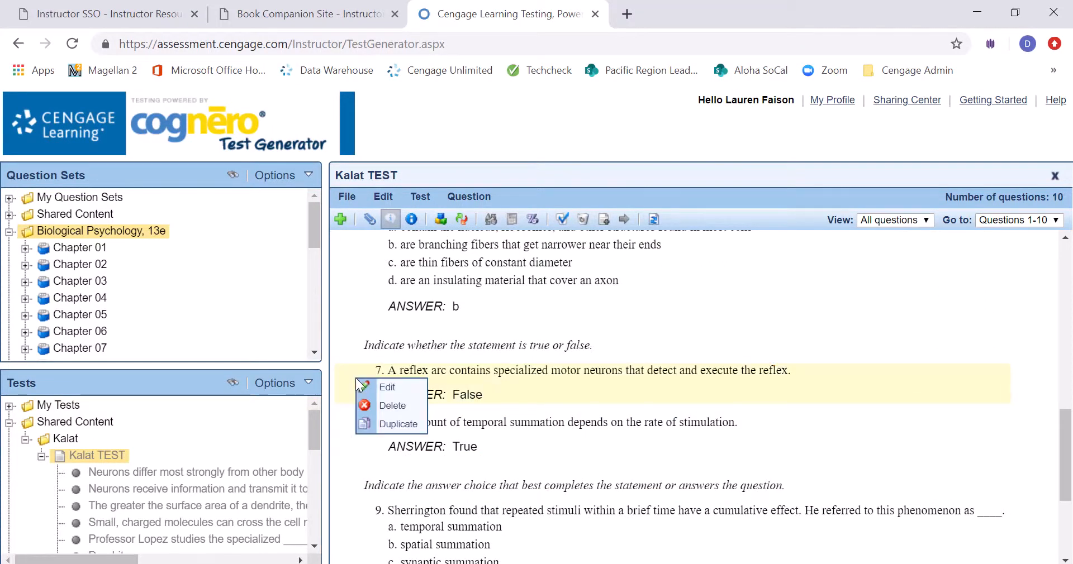
left_click(386, 404)
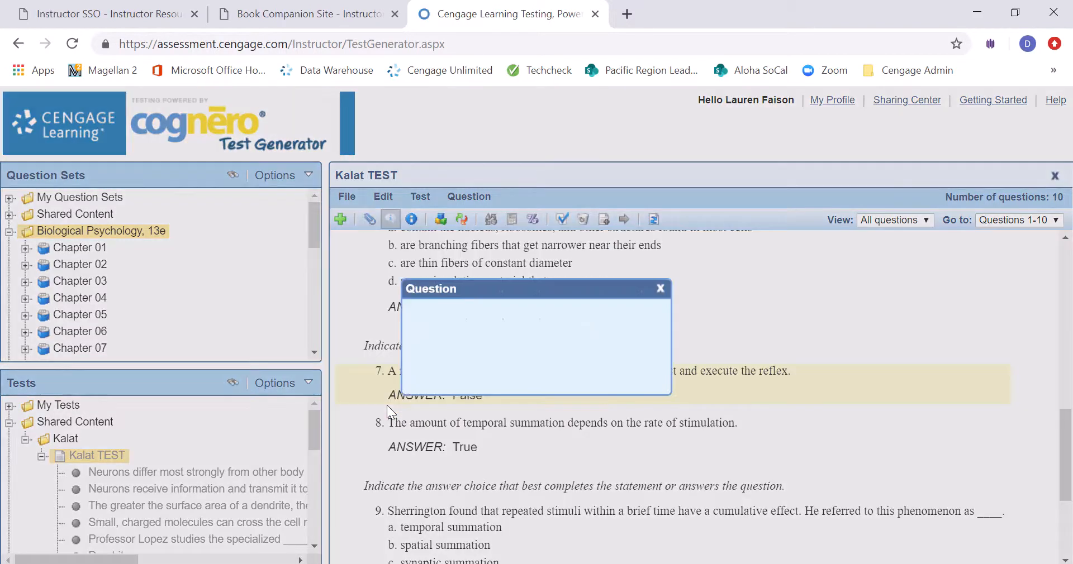
left_click(508, 370)
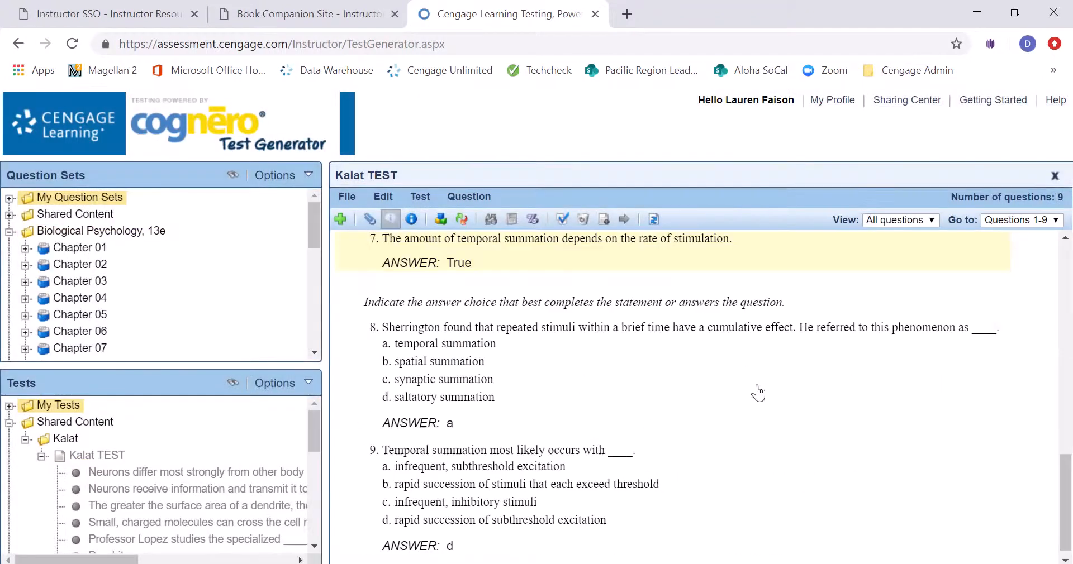
left_click(515, 404)
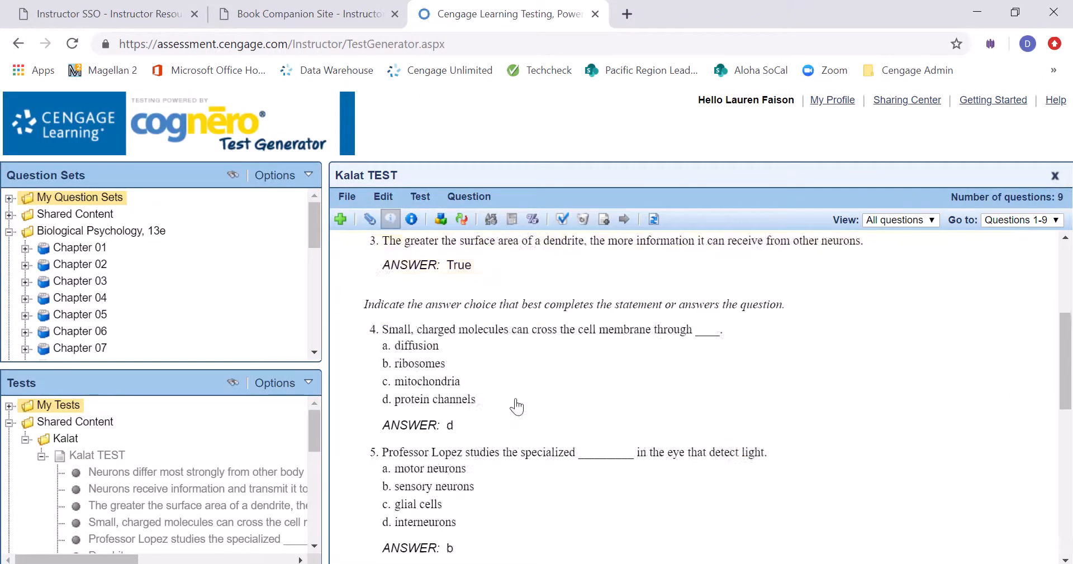
left_click(350, 197)
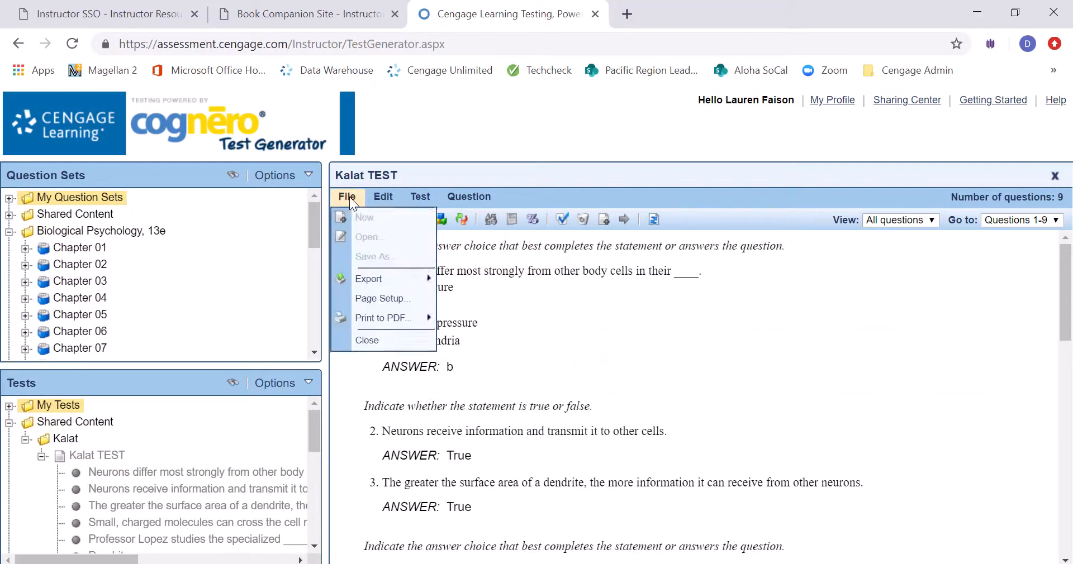
mouse_move(408, 320)
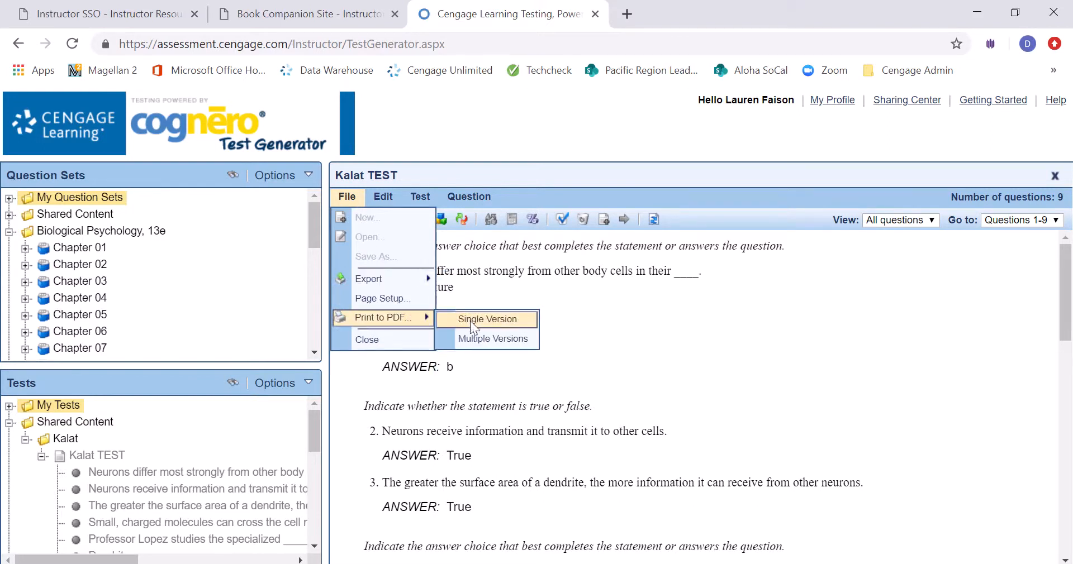
mouse_move(415, 277)
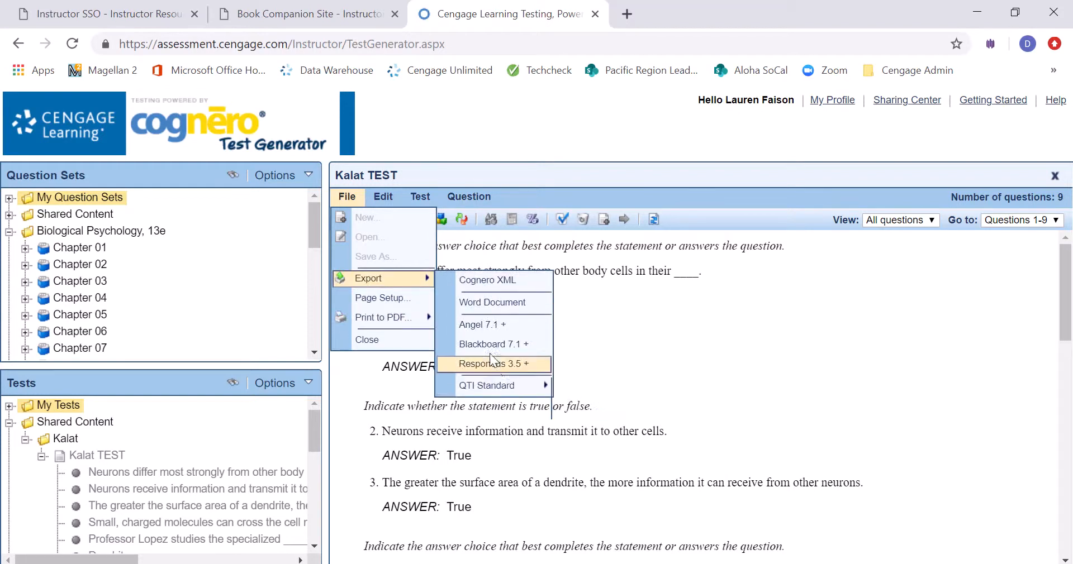
mouse_move(489, 386)
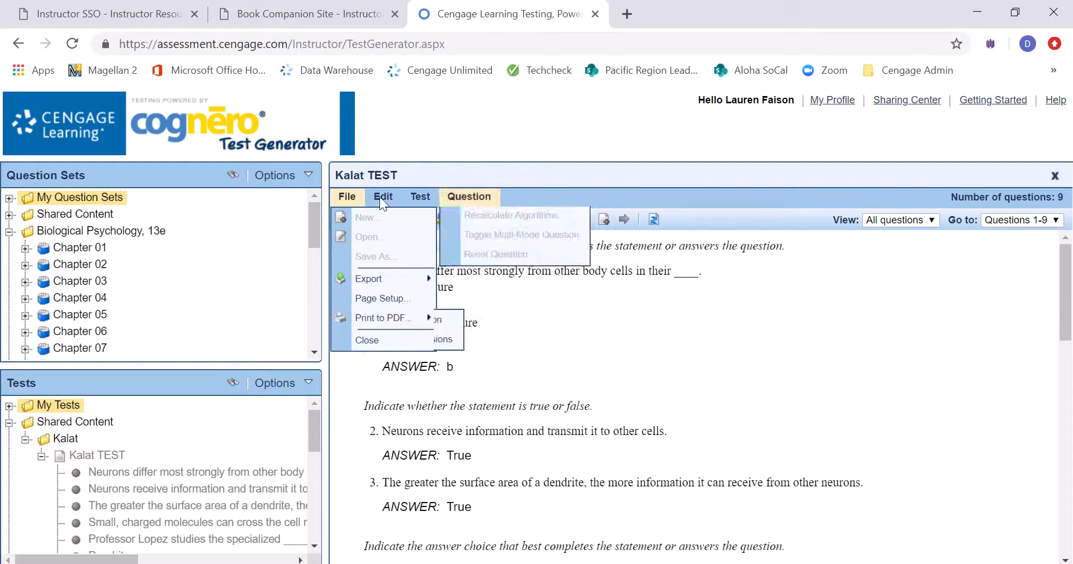
mouse_move(386, 191)
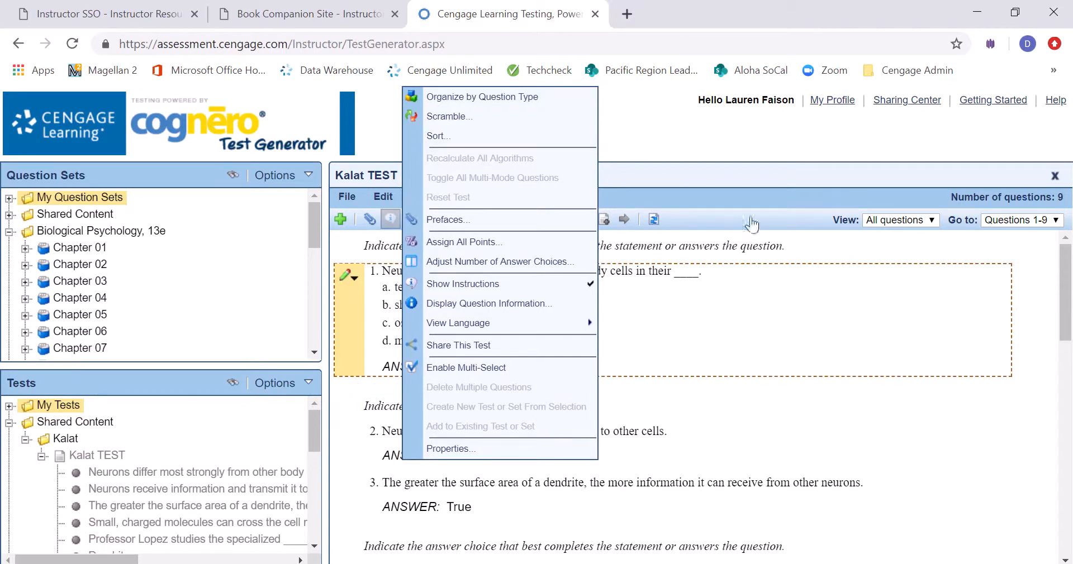
left_click(743, 156)
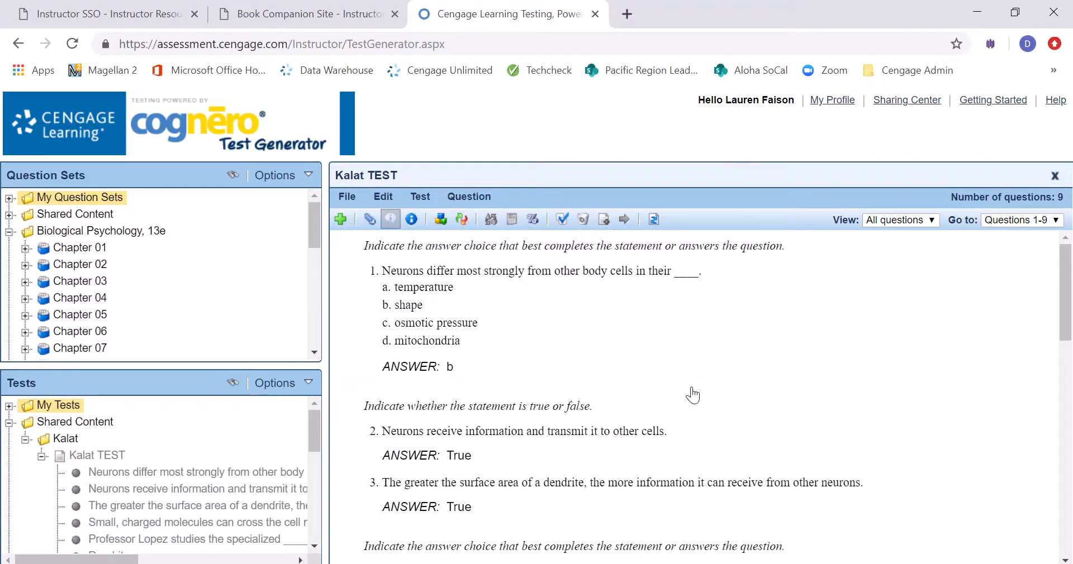